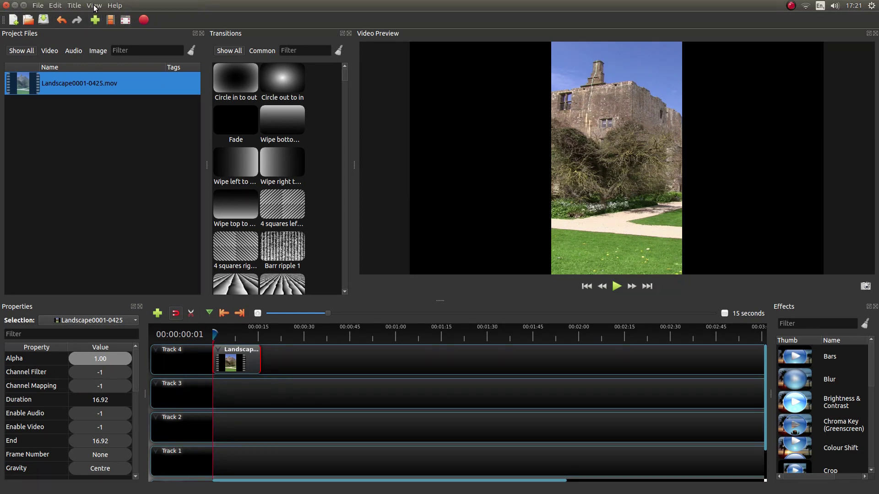
pyautogui.click(93, 7)
pyautogui.moveTo(104, 37)
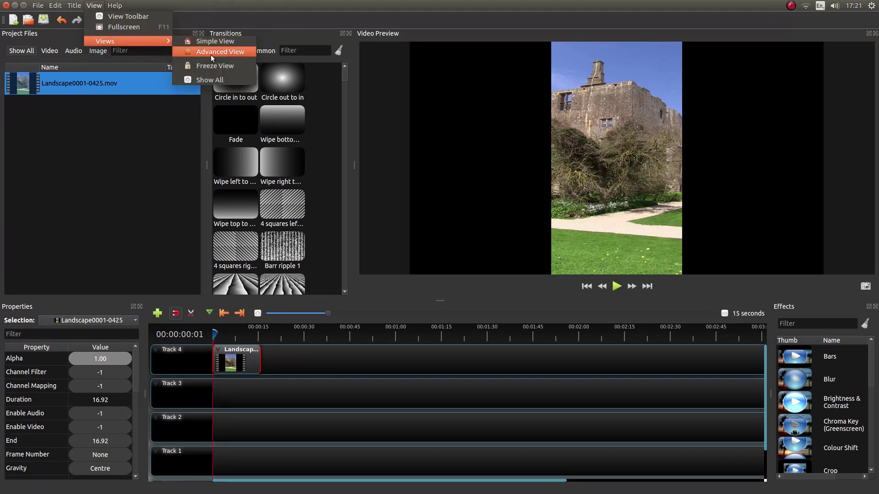
pyautogui.click(152, 219)
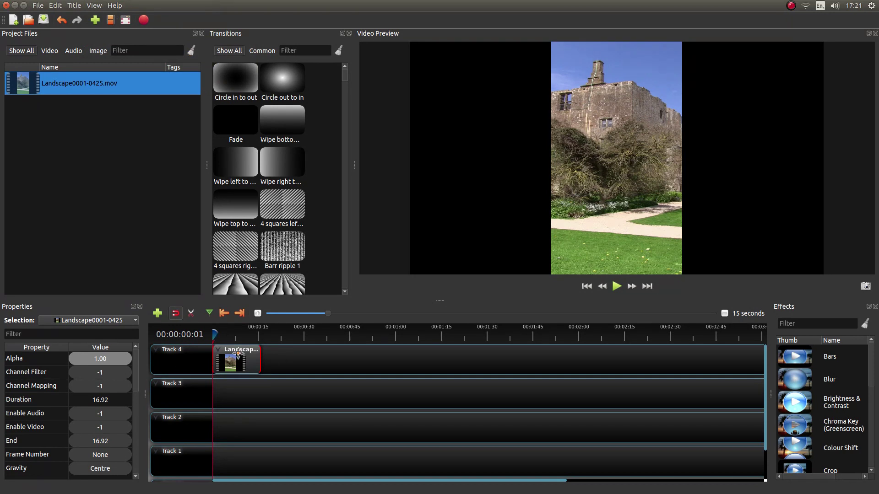
# Step: Set the Scale property of the Landscape0001-0425 clip on Track 4 to Stretch
pyautogui.scroll(-1, 48, 366)
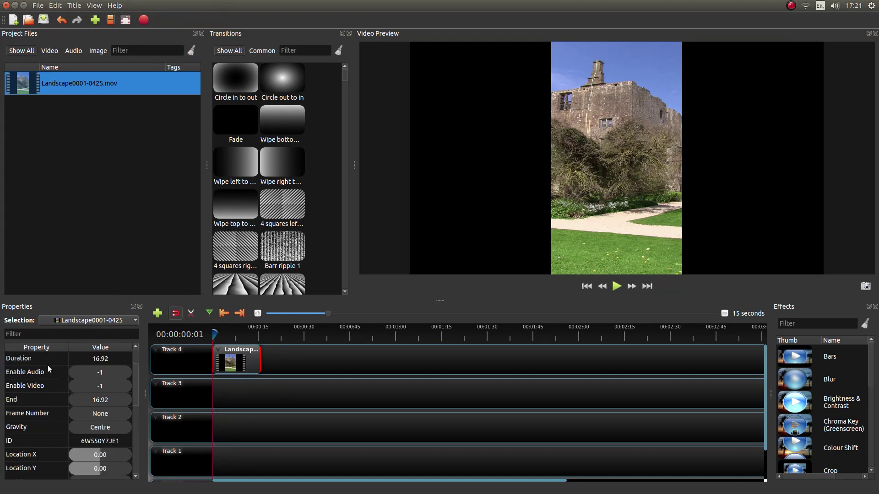
pyautogui.scroll(-1, 48, 366)
pyautogui.scroll(-1, 47, 365)
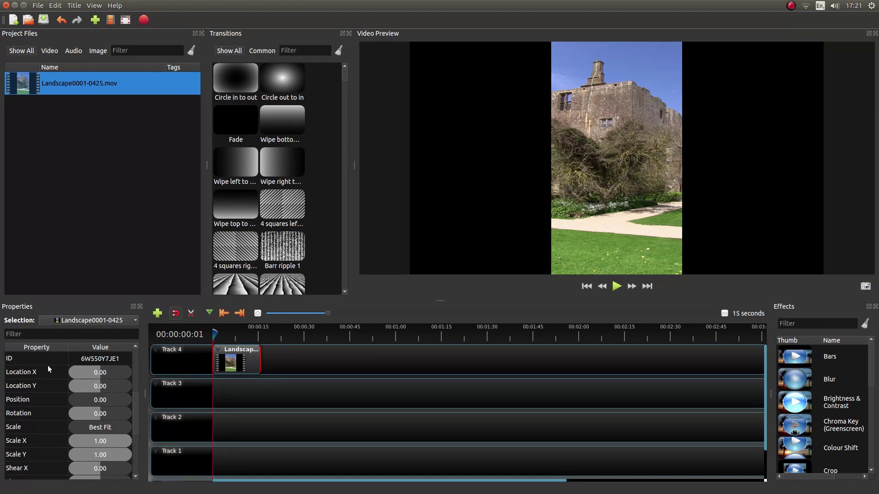
pyautogui.scroll(-1, 48, 369)
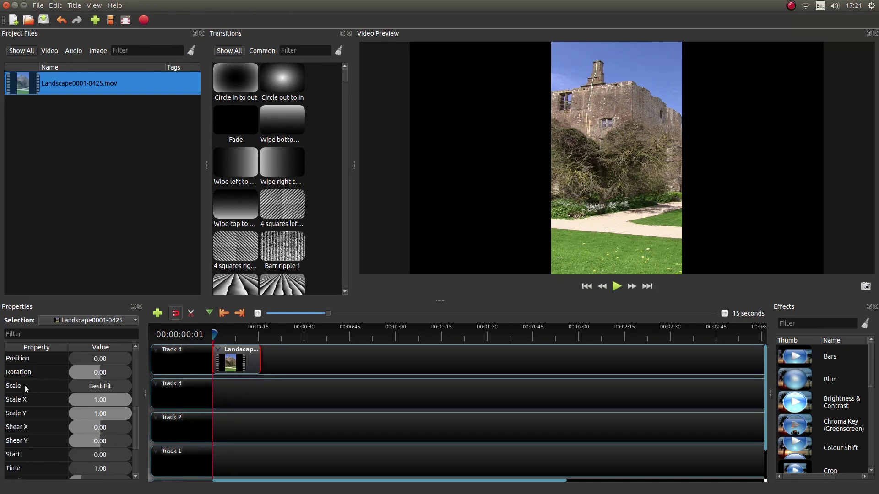
pyautogui.click(100, 386)
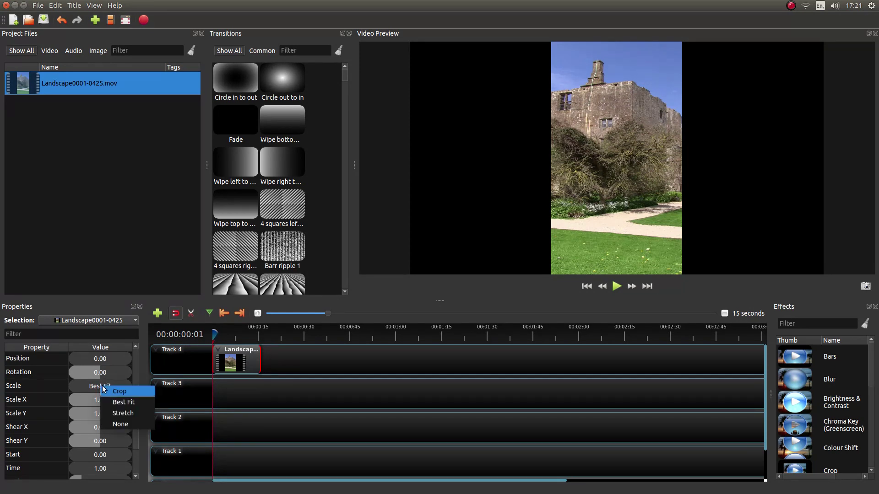
pyautogui.click(120, 414)
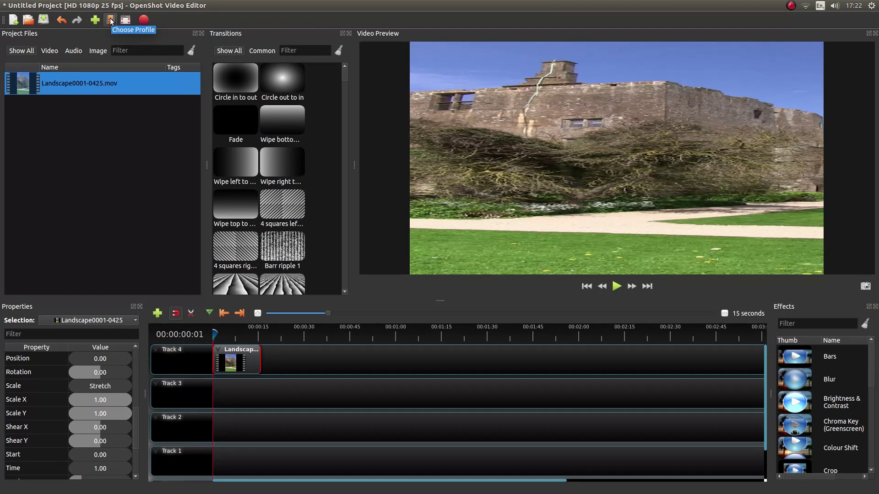
# Step: Change the project profile to Mobile 360p (320x240)
pyautogui.click(111, 21)
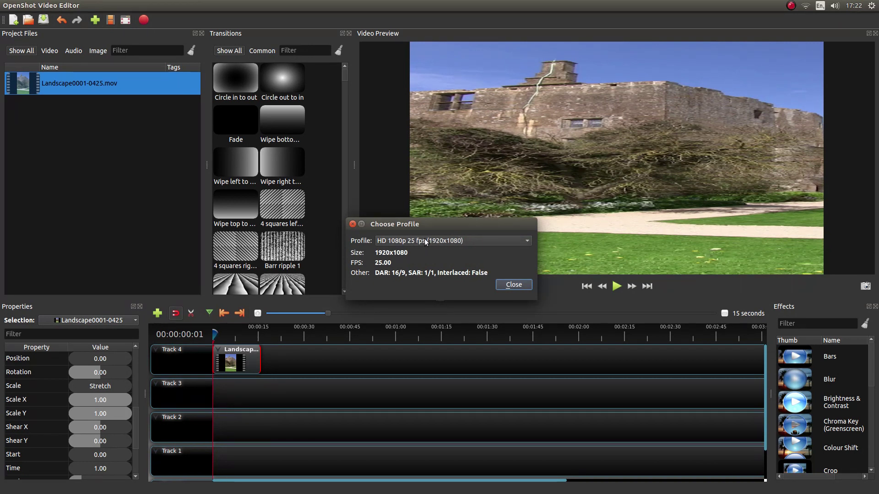
pyautogui.click(451, 240)
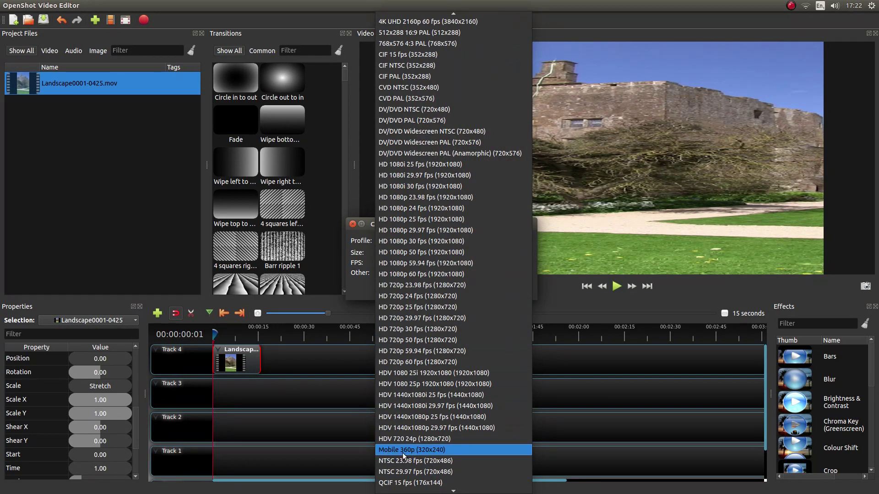
pyautogui.click(433, 452)
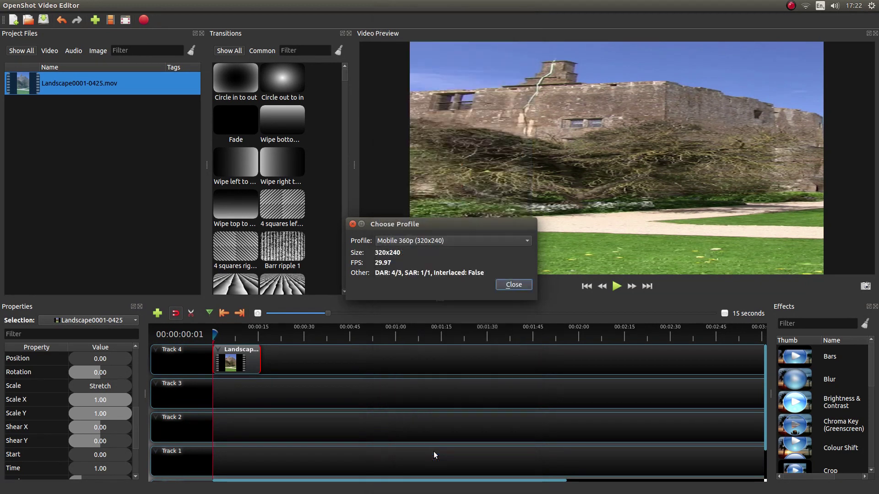
pyautogui.click(513, 285)
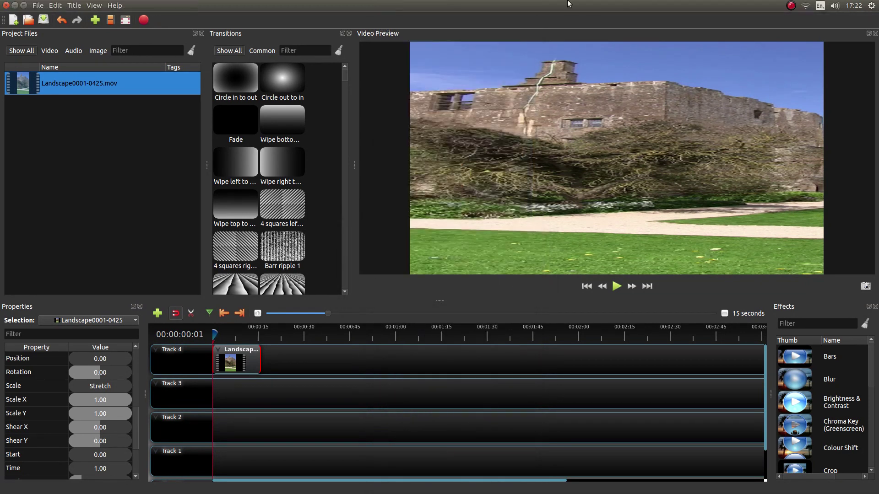
# Step: Set up a video export with the Desktop as its folder and BACKGROUND as its file name
pyautogui.click(144, 20)
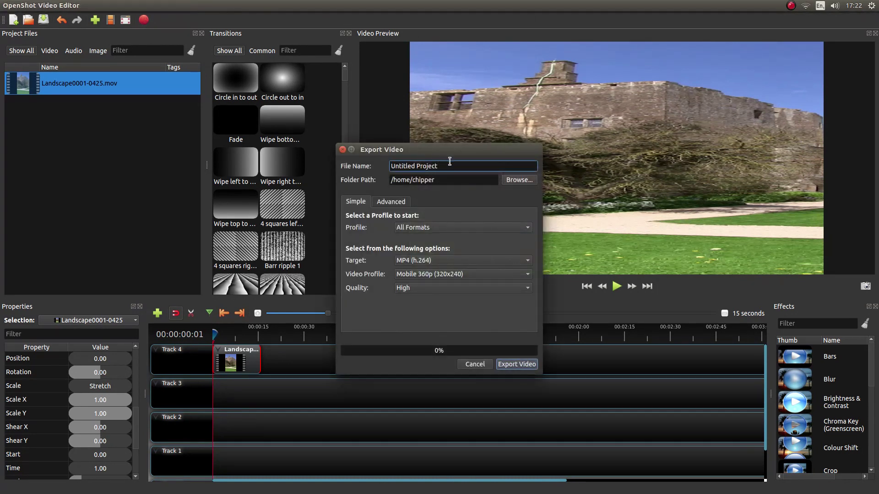
pyautogui.click(519, 180)
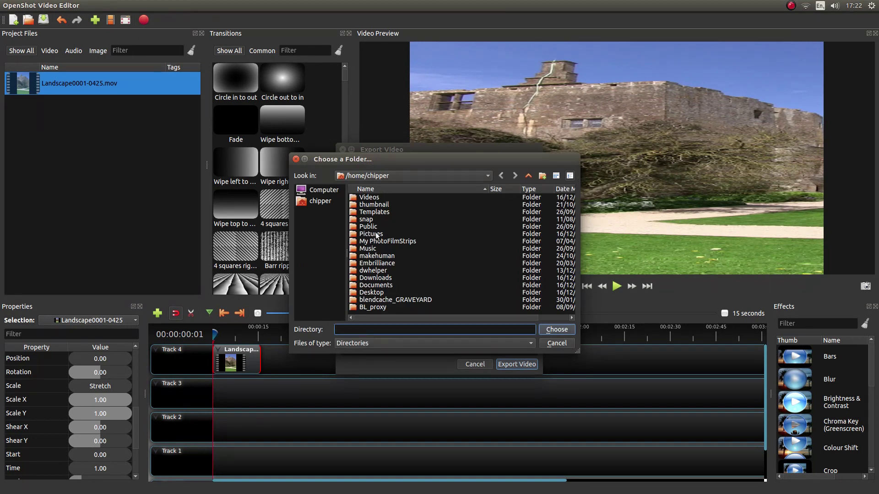
pyautogui.click(371, 293)
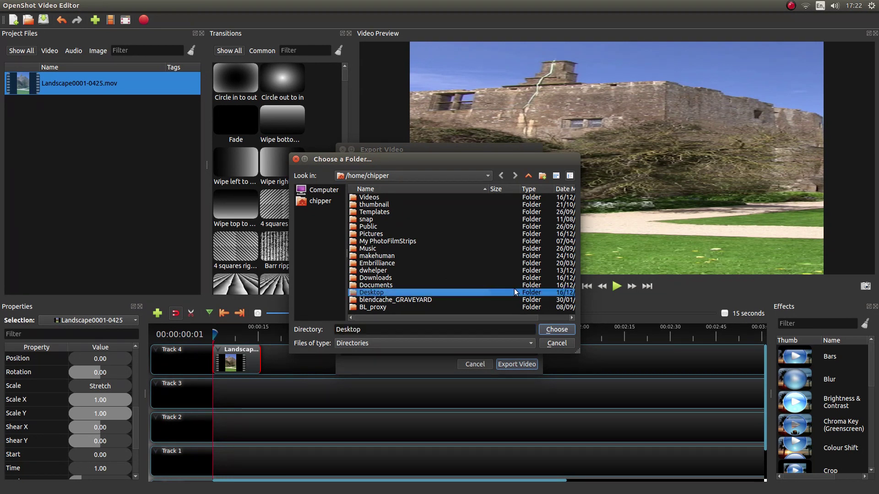
pyautogui.click(552, 330)
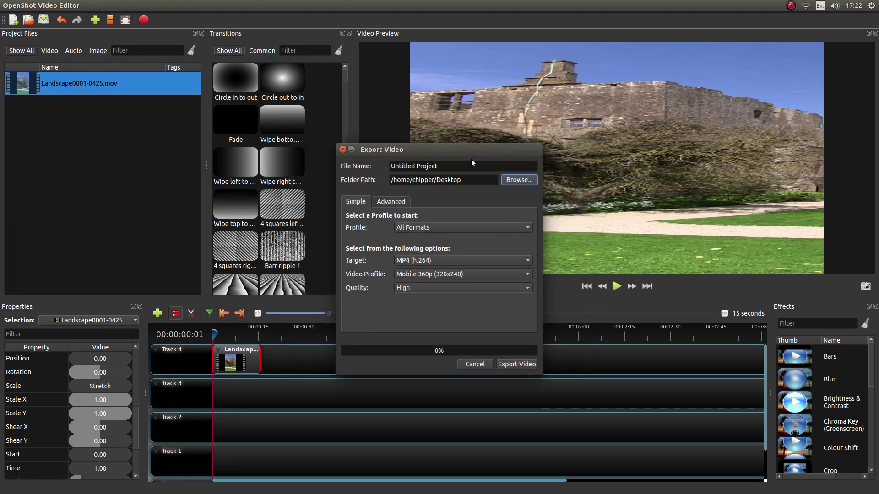
pyautogui.click(447, 168)
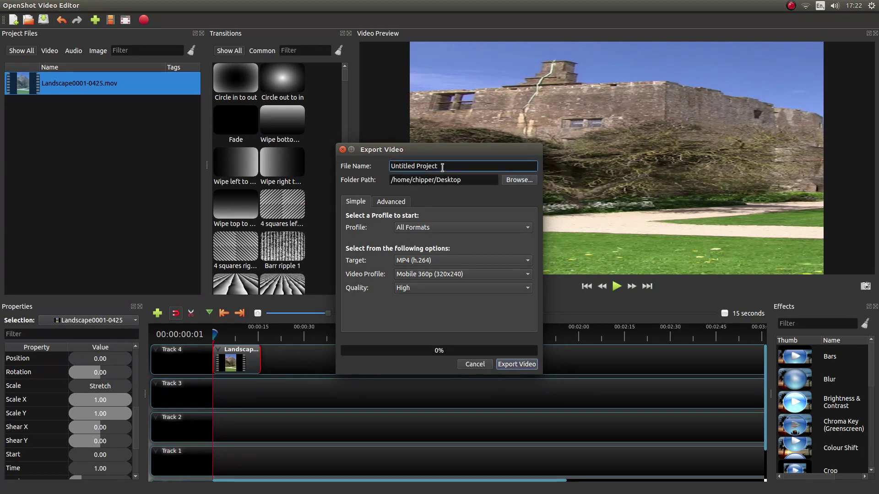
pyautogui.moveTo(443, 167); pyautogui.dragTo(390, 168)
pyautogui.write('BACKGROUND')
# Step: Set the export type to Video Only and export the video
pyautogui.click(391, 202)
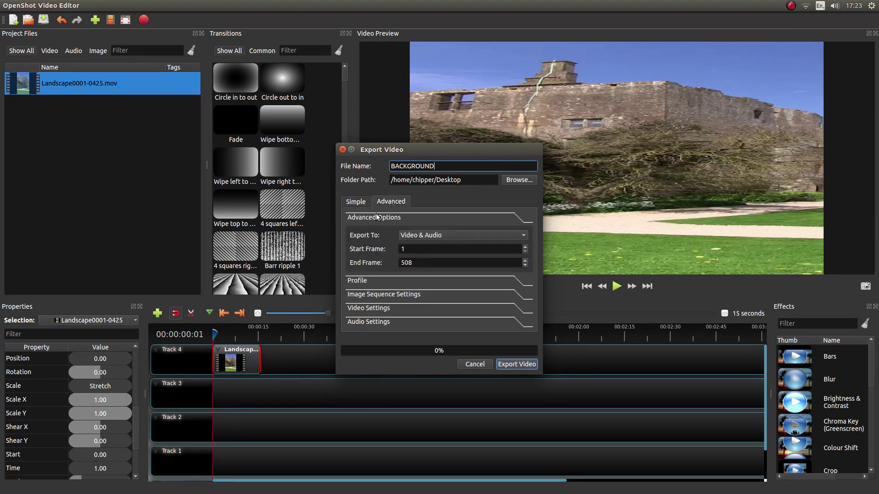
pyautogui.click(432, 236)
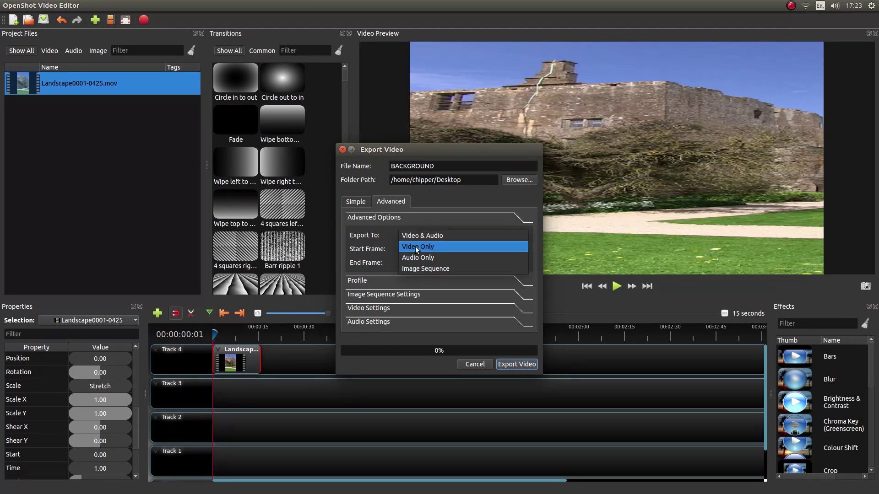
pyautogui.click(437, 248)
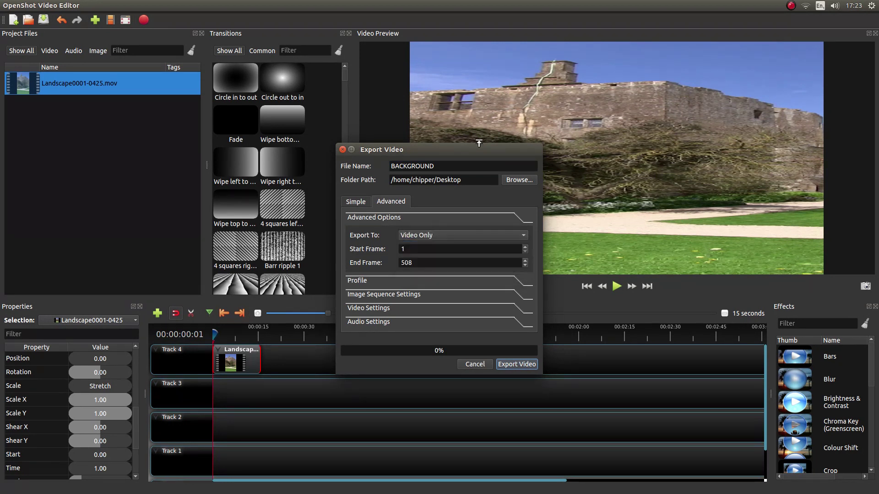
pyautogui.click(517, 364)
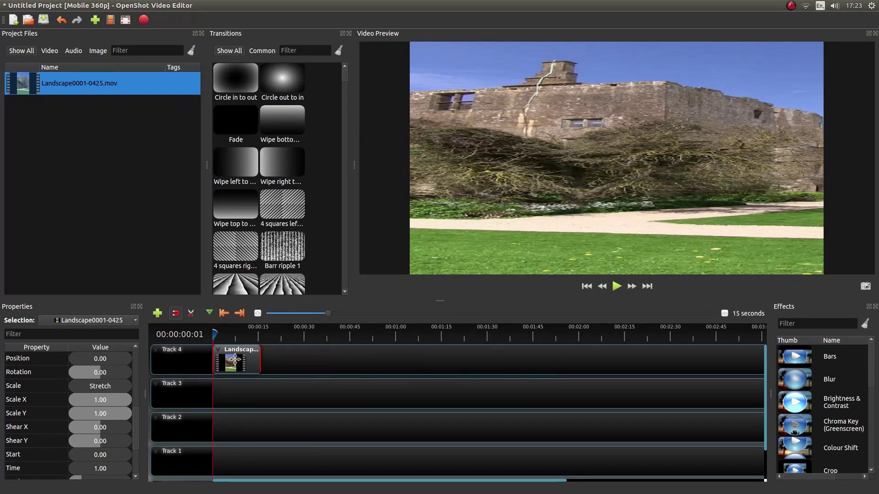
# Step: Remove the stretched clip from Track 4 and place a fresh copy of Landscape0001-0425.mov at the start of that track
pyautogui.rightClick(235, 359)
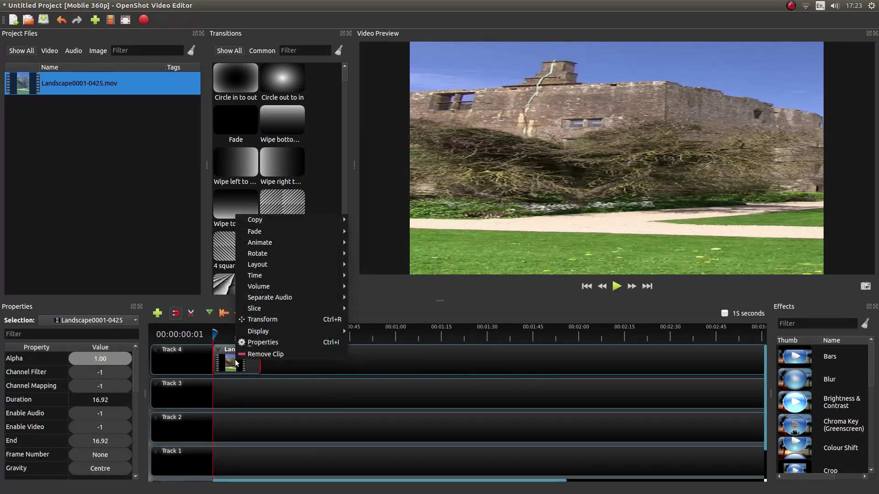
pyautogui.click(266, 355)
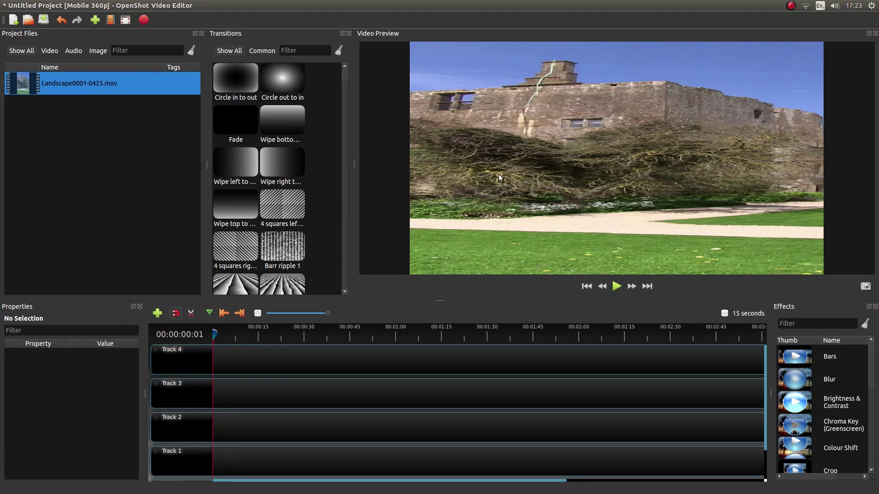
pyautogui.click(648, 286)
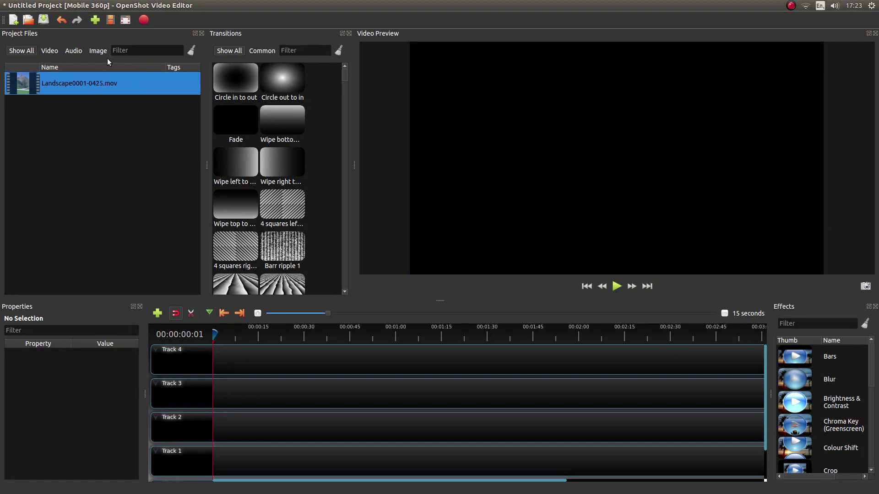
pyautogui.moveTo(53, 83); pyautogui.dragTo(240, 352)
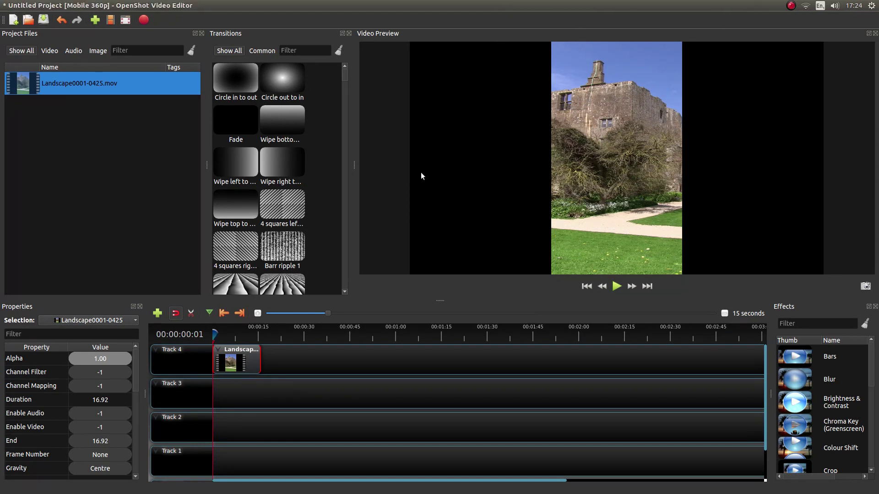
# Step: Enable Transform on the new Track 4 clip and widen it in the preview to a horizontal scale of about 1.58
pyautogui.rightClick(236, 358)
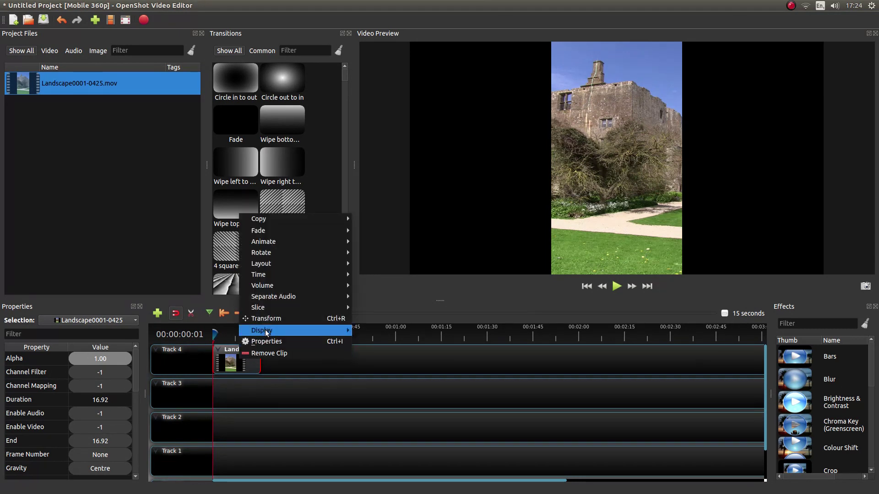
pyautogui.click(274, 318)
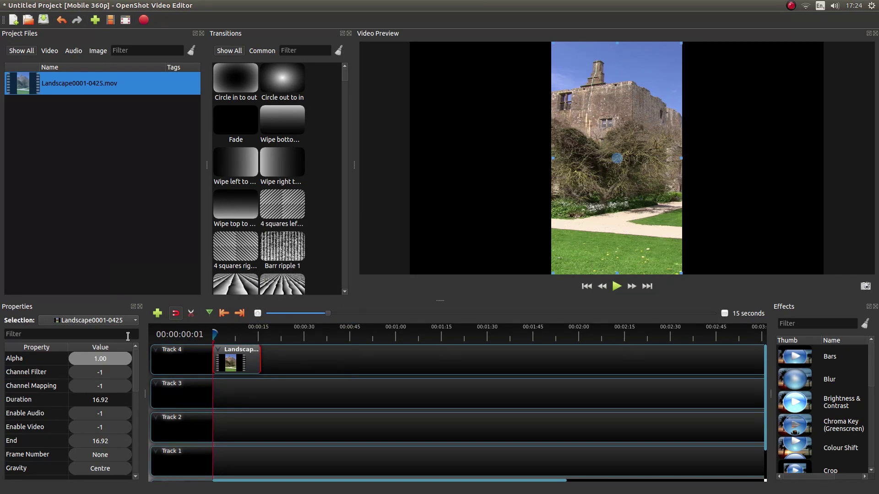
pyautogui.scroll(-1, 59, 379)
pyautogui.scroll(-1, 57, 377)
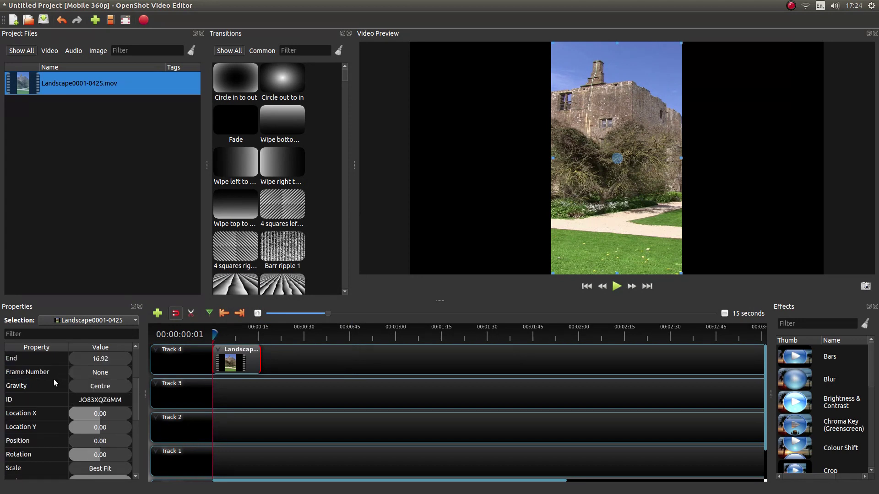
pyautogui.scroll(-1, 53, 379)
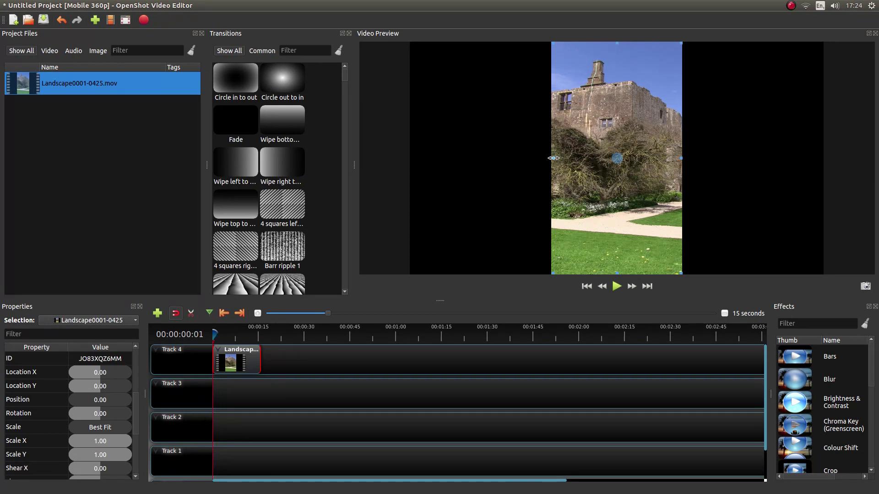
pyautogui.moveTo(553, 158); pyautogui.dragTo(289, 161)
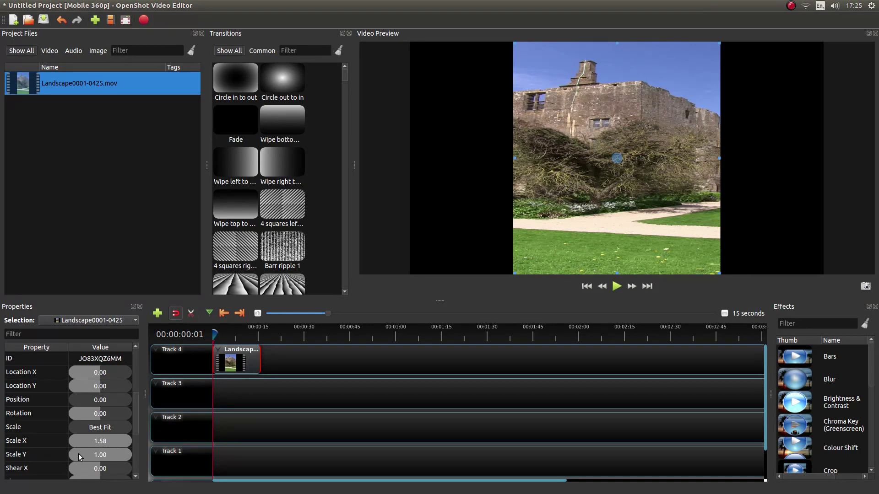
# Step: Set the clip's Scale Y to 1.58
pyautogui.click(96, 456)
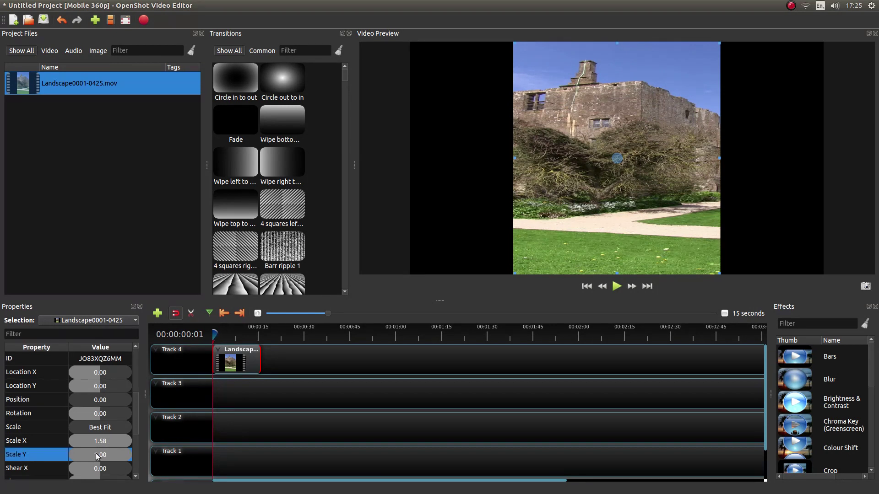
pyautogui.doubleClick(97, 455)
pyautogui.write('1')
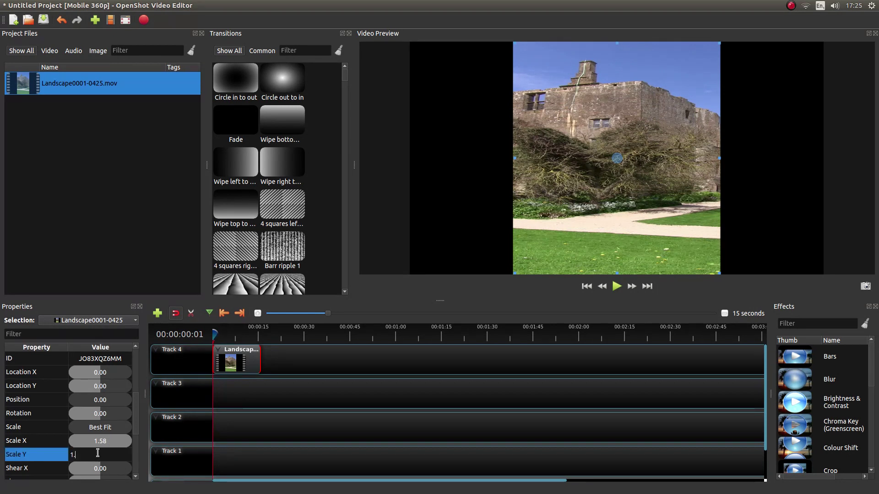
pyautogui.write('.58')
pyautogui.press('Return')
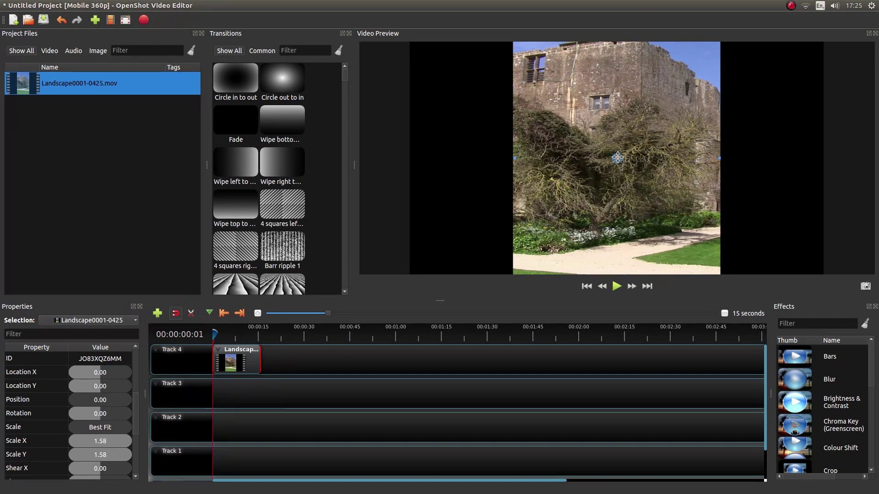
# Step: Move the clip slightly down in the preview to Location Y about 0.03, and set its Location X to 0.00
pyautogui.moveTo(618, 158)
pyautogui.mouseDown()
pyautogui.moveTo(618, 171)
pyautogui.moveTo(619, 133)
pyautogui.moveTo(614, 166)
pyautogui.mouseUp()
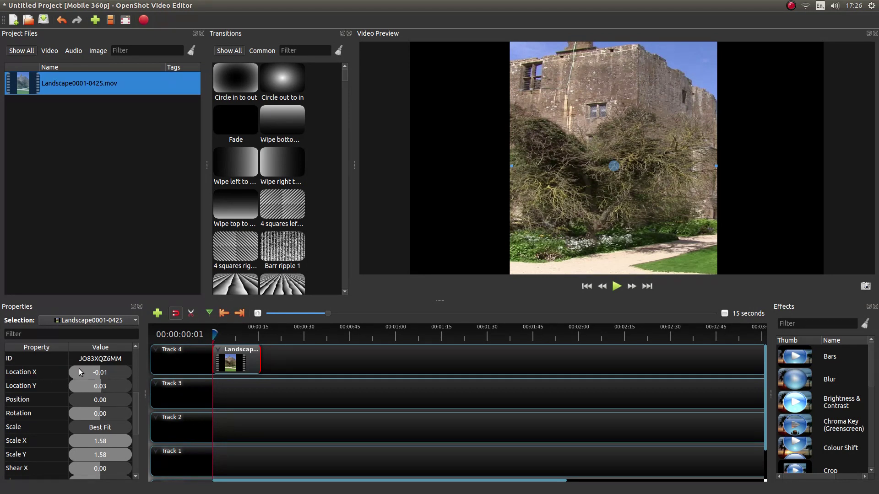
pyautogui.click(105, 374)
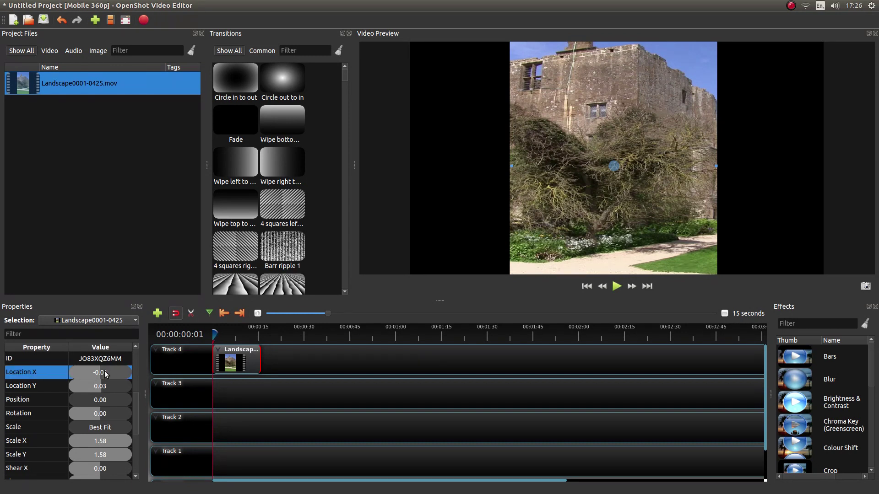
pyautogui.moveTo(105, 374); pyautogui.dragTo(106, 374)
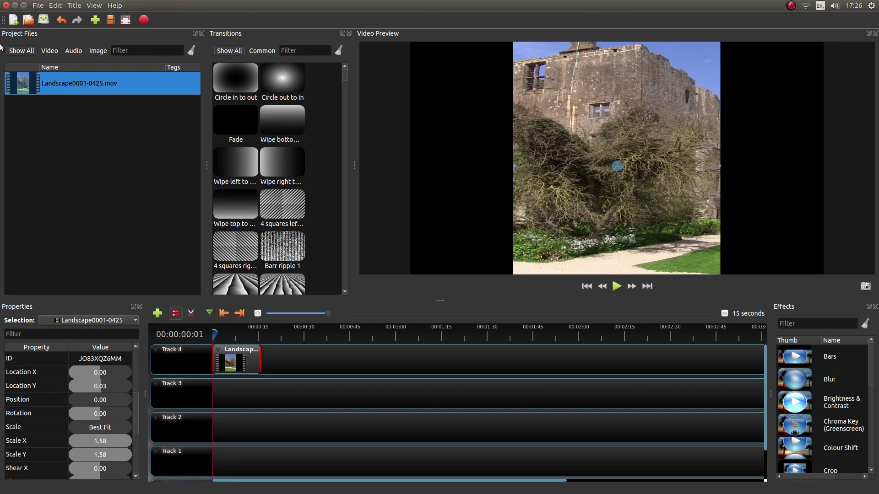
# Step: Import BACKGROUND.mp4 from the Desktop folder into the project files and close the file browser
pyautogui.click(15, 52)
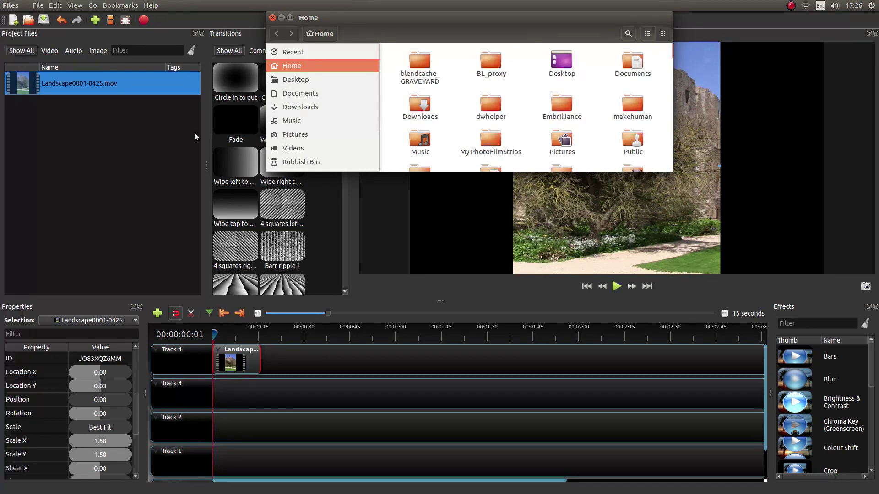
pyautogui.click(299, 80)
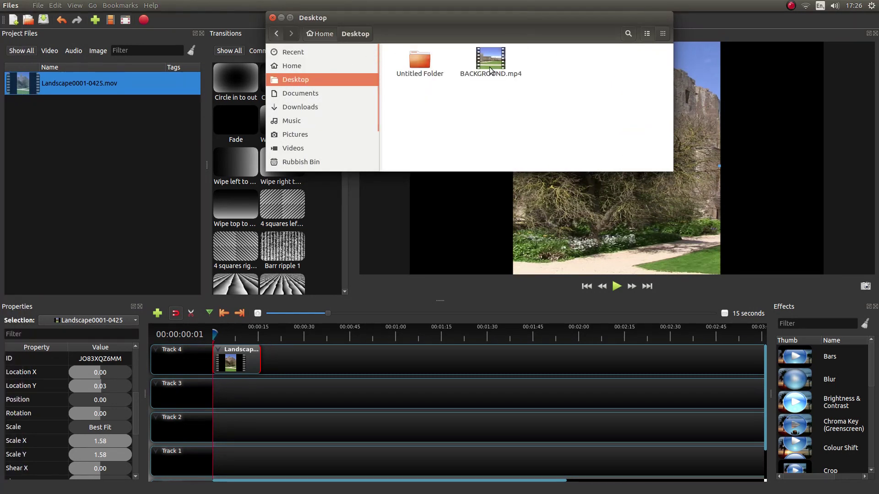
pyautogui.moveTo(490, 62); pyautogui.dragTo(59, 143)
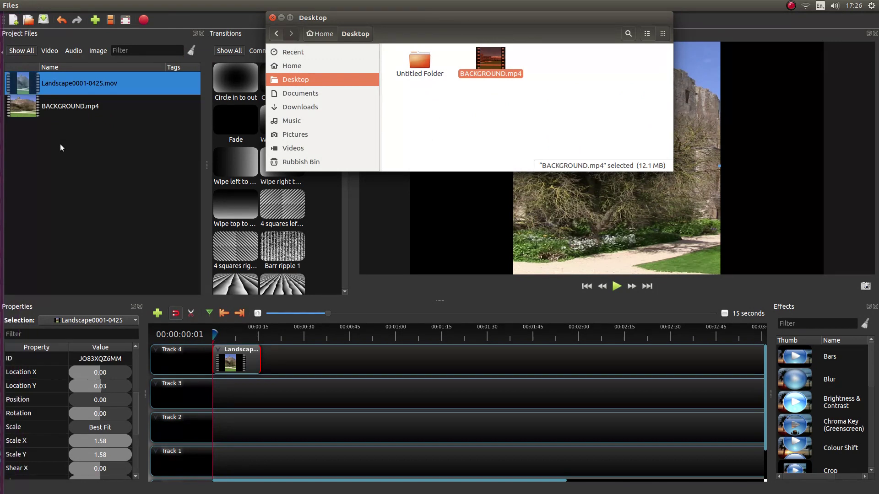
pyautogui.click(273, 18)
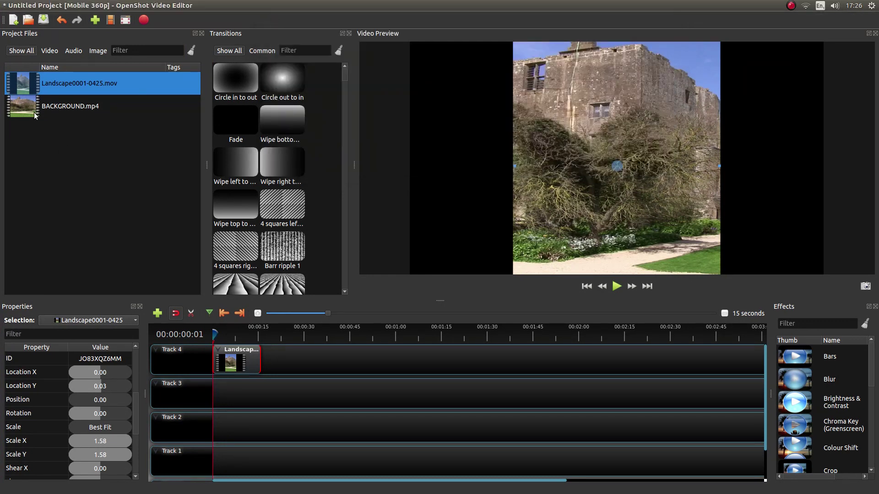
# Step: Place BACKGROUND.mp4 at the start of Track 3 beneath the landscape clip and set its Scale to Stretch
pyautogui.click(78, 98)
pyautogui.moveTo(78, 99); pyautogui.dragTo(252, 389)
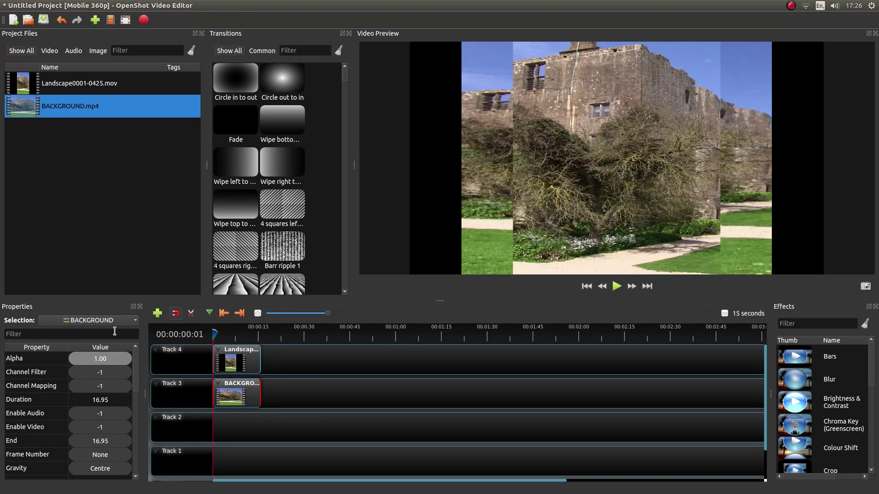
pyautogui.moveTo(134, 372); pyautogui.dragTo(134, 392)
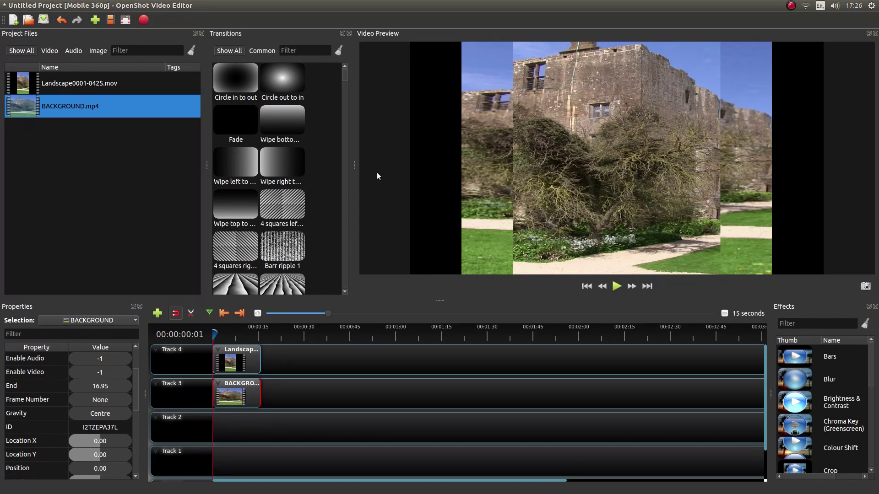
pyautogui.moveTo(137, 388); pyautogui.dragTo(135, 414)
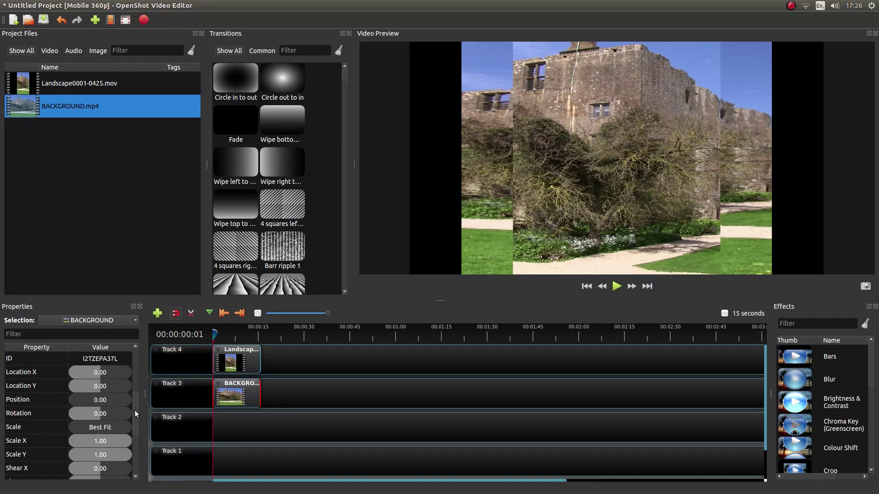
pyautogui.click(101, 430)
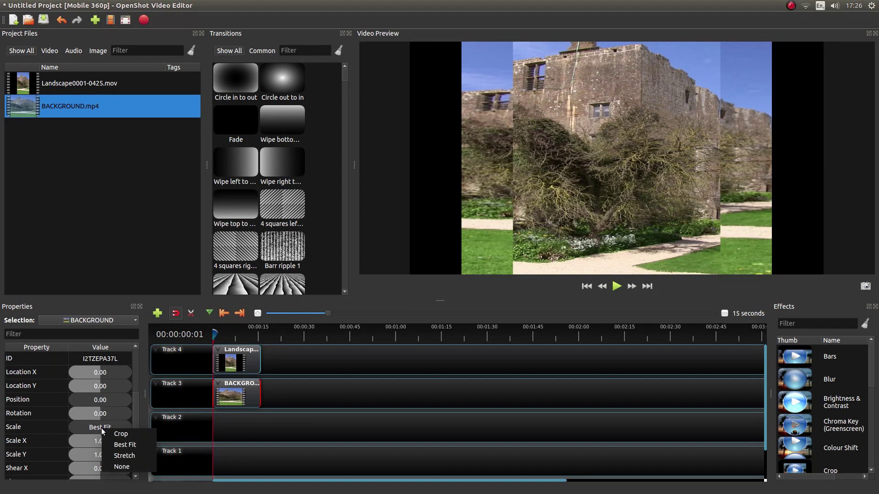
pyautogui.click(131, 457)
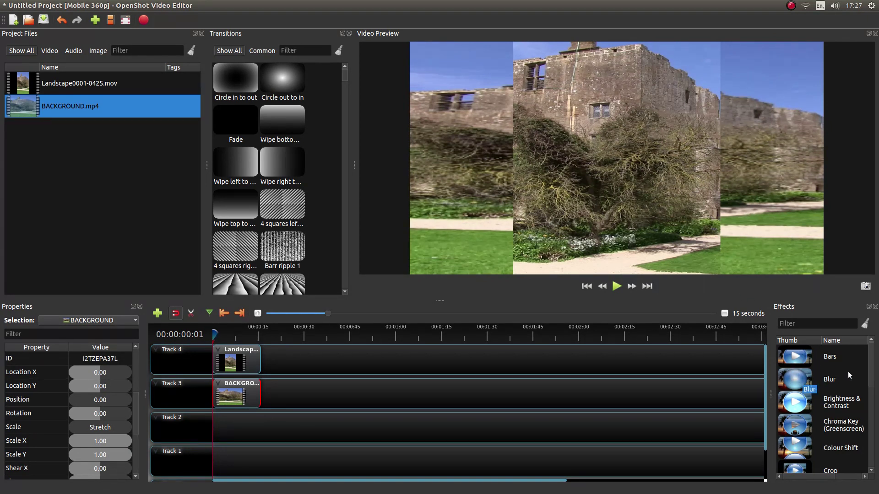
# Step: Apply the Blur effect to the BACKGROUND clip on Track 3
pyautogui.scroll(-2, 799, 379)
pyautogui.scroll(2, 809, 372)
pyautogui.moveTo(804, 379); pyautogui.dragTo(236, 398)
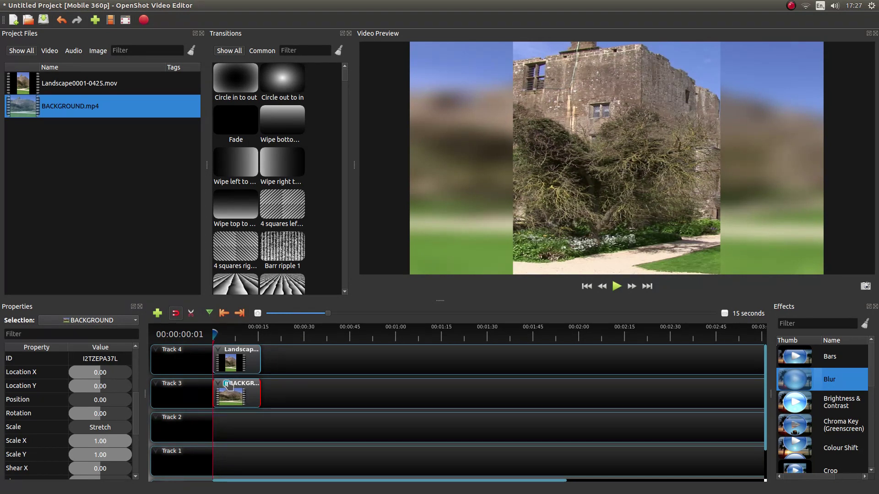
# Step: Increase the background clip's blur to a Horizontal Radius of about 19.18 and a Vertical Radius of about 19.86
pyautogui.click(227, 385)
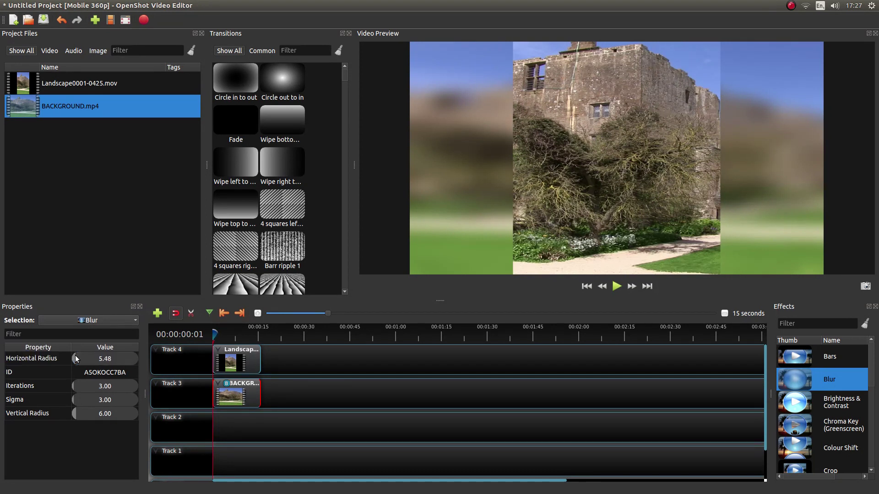
pyautogui.moveTo(74, 357); pyautogui.dragTo(79, 360)
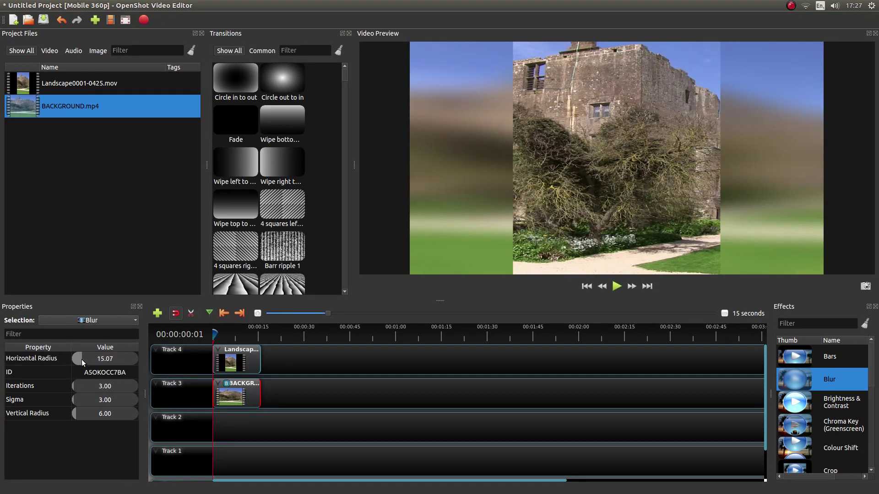
pyautogui.click(82, 411)
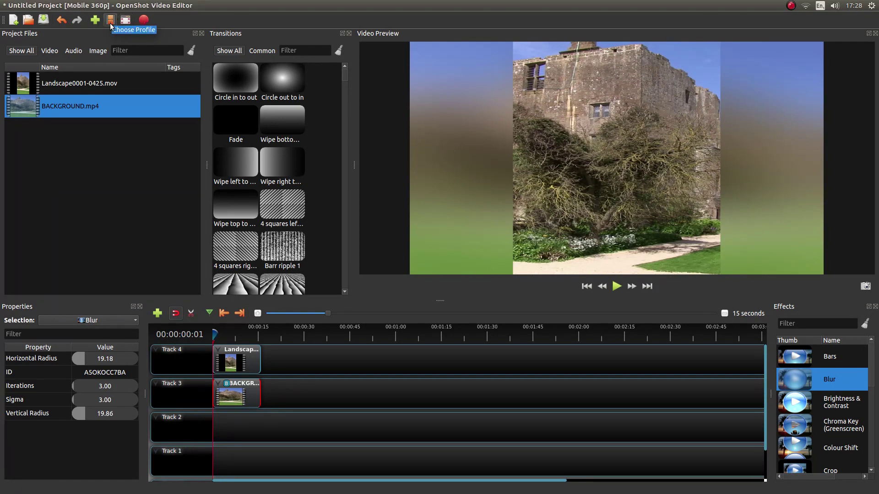
# Step: Change the project profile to HD 1080p 25 fps (1920x1080)
pyautogui.click(110, 23)
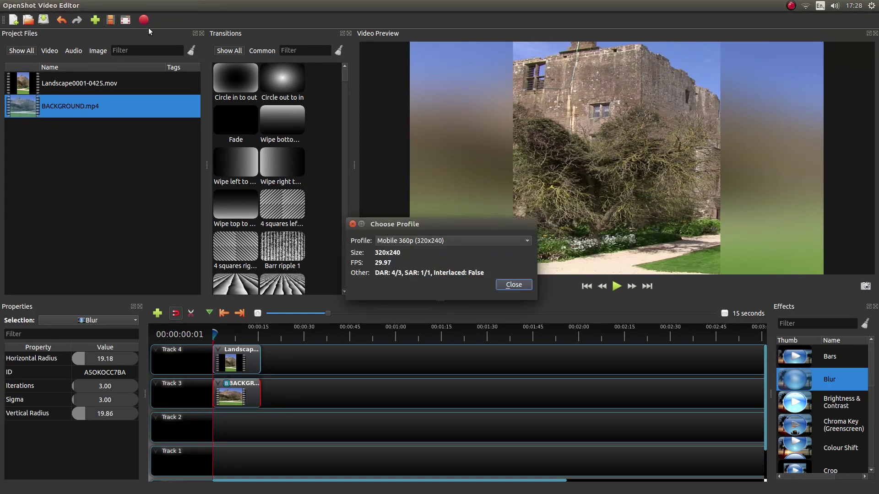
pyautogui.click(414, 241)
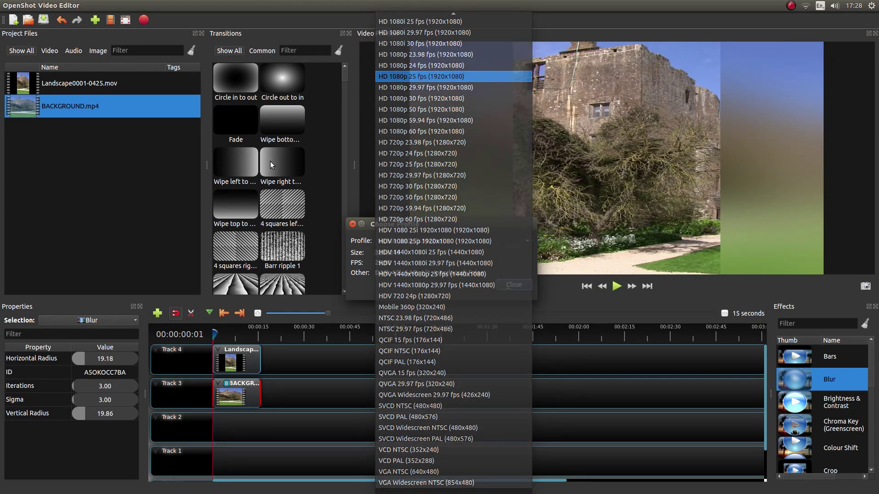
pyautogui.click(420, 77)
pyautogui.click(515, 286)
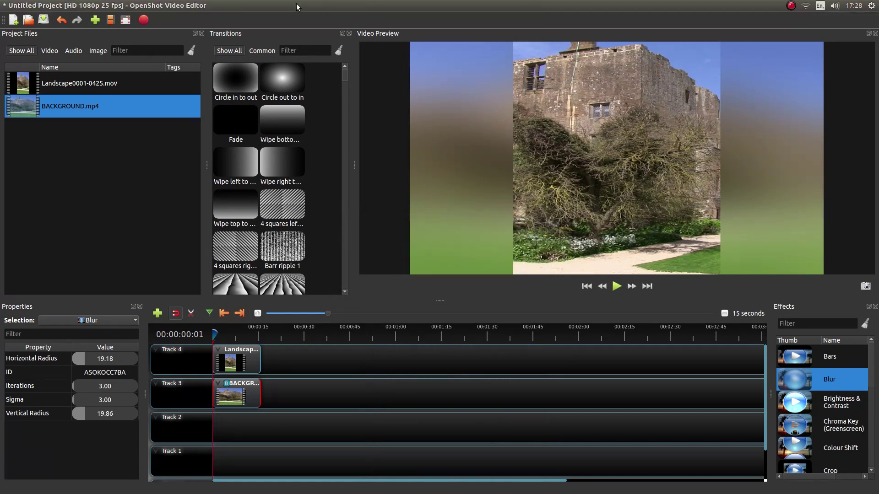
# Step: Review the simple and advanced video export settings, including the frame range, and close them without exporting
pyautogui.click(144, 21)
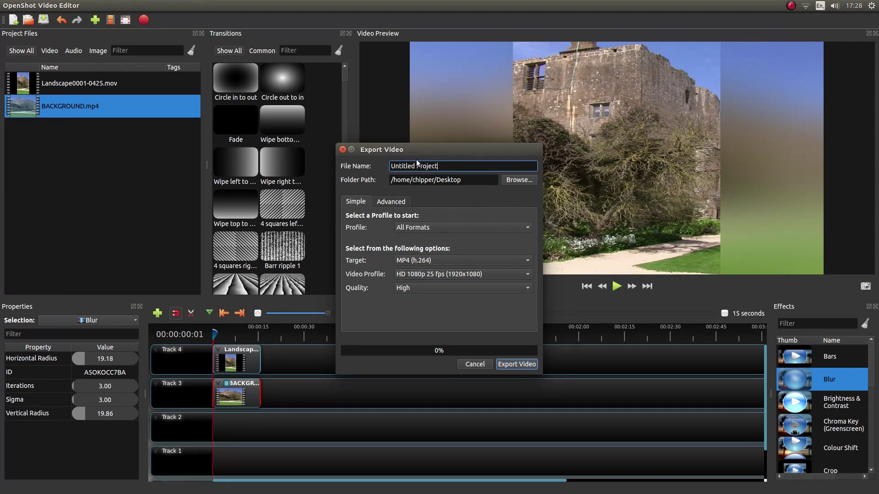
pyautogui.click(386, 204)
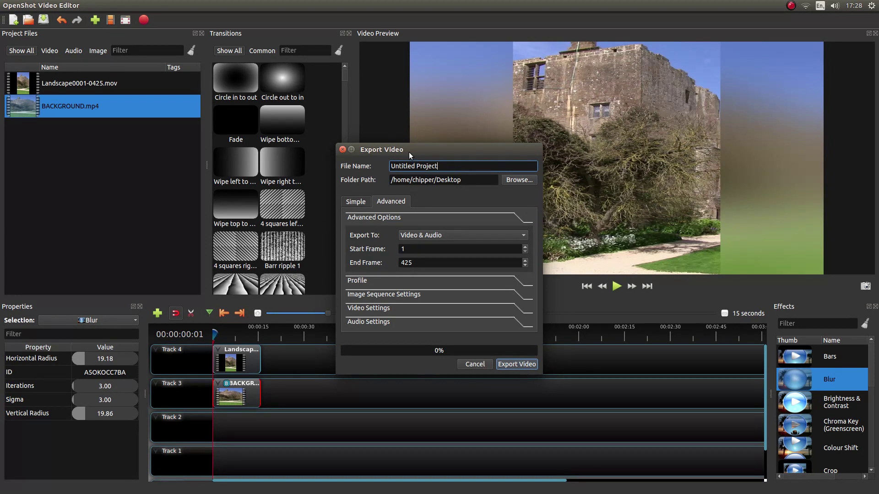
pyautogui.click(342, 151)
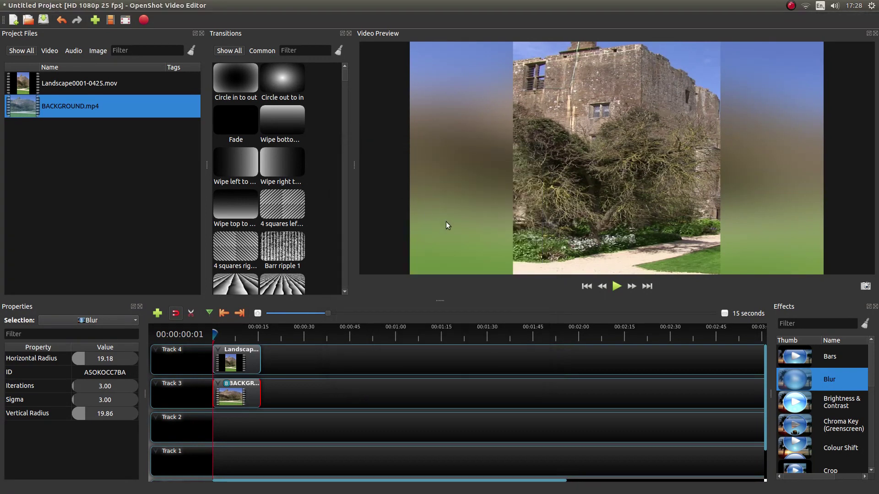